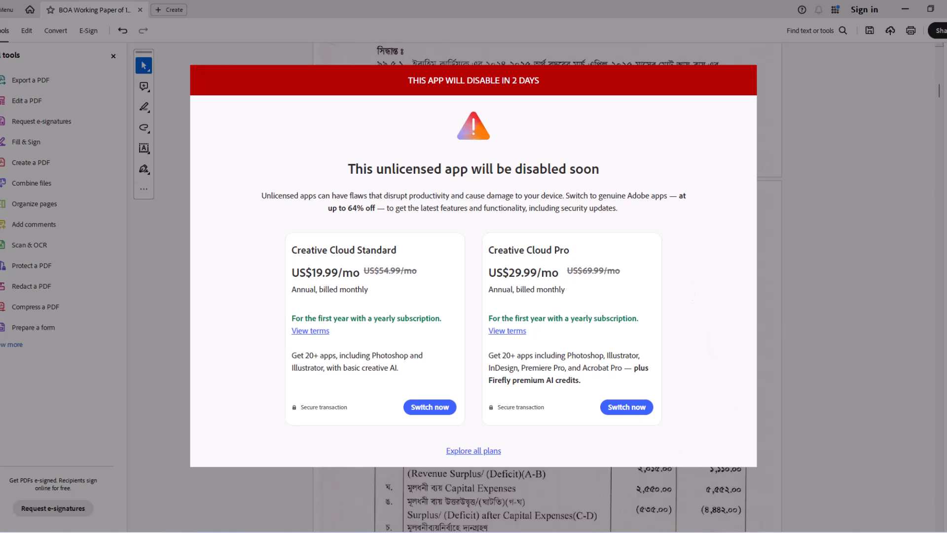
Open Task Manager, end the Adobe Acrobat task, and close Task Manager.
right_click(650, 532)
click(643, 516)
right_click(278, 532)
click(264, 504)
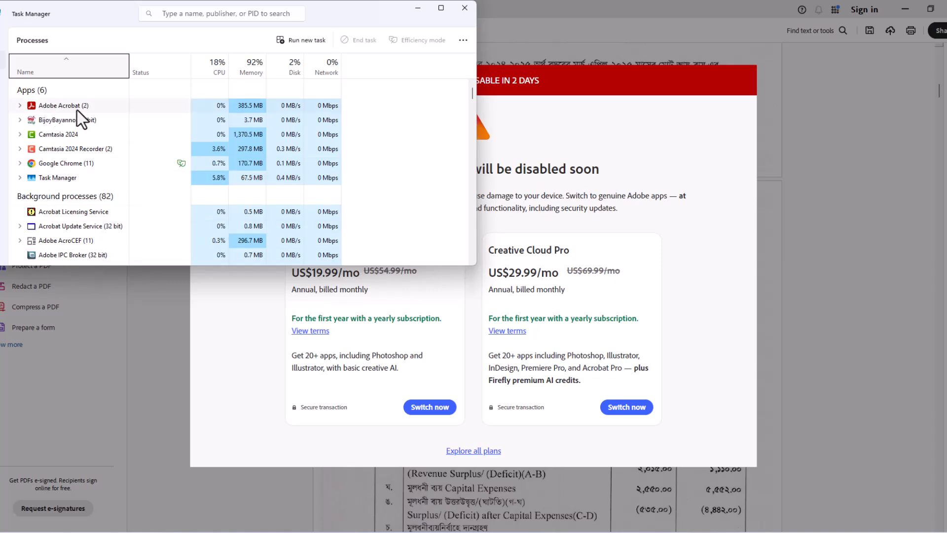
click(69, 106)
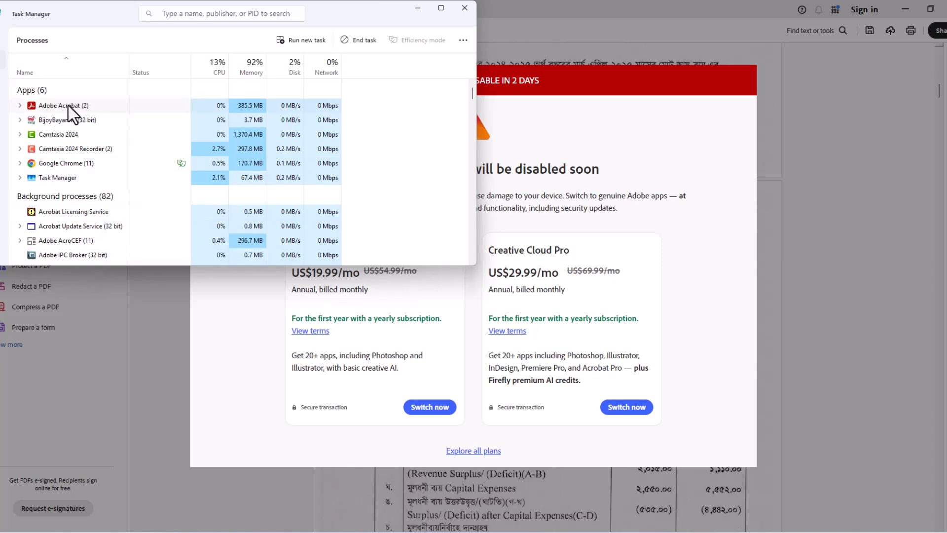
right_click(68, 106)
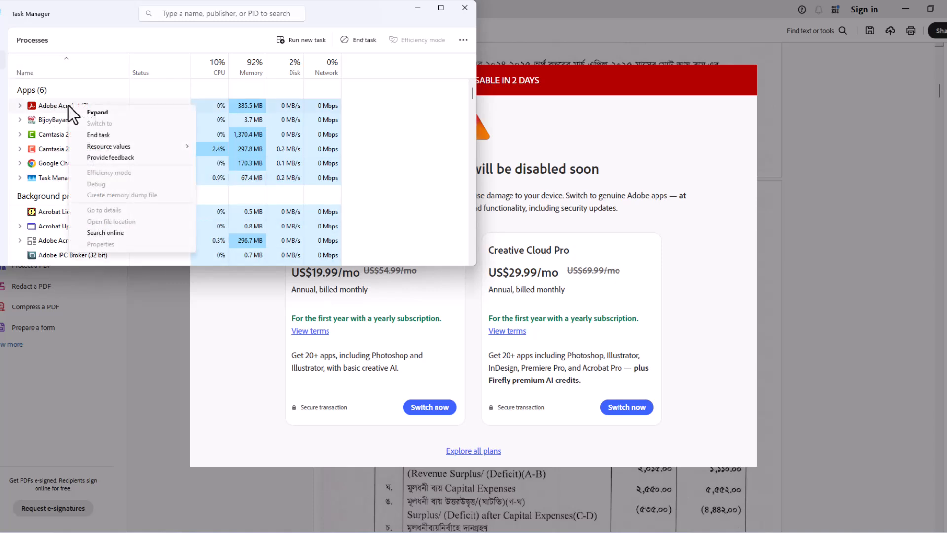
click(111, 136)
click(464, 8)
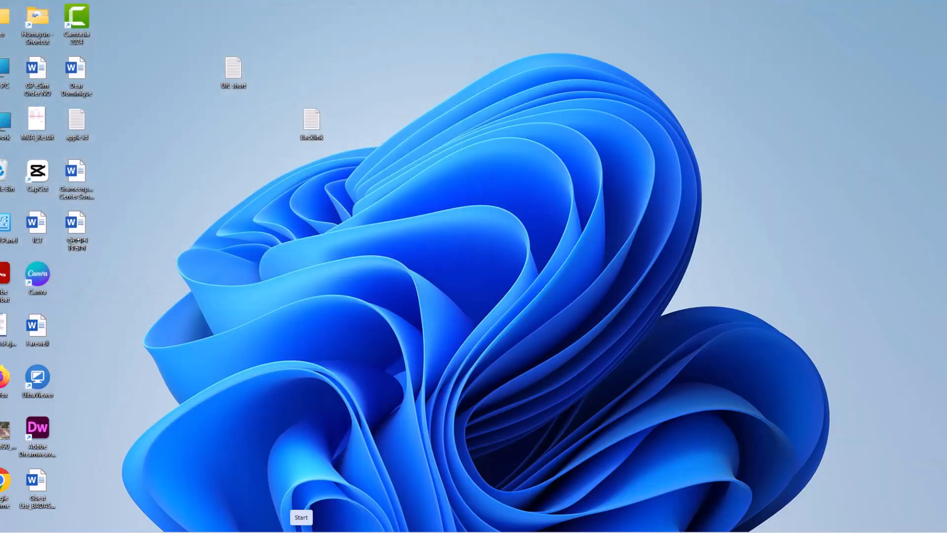
Switch to Windows Settings and open the advanced firewall settings from Windows Security's Firewall & network protection.
click(301, 531)
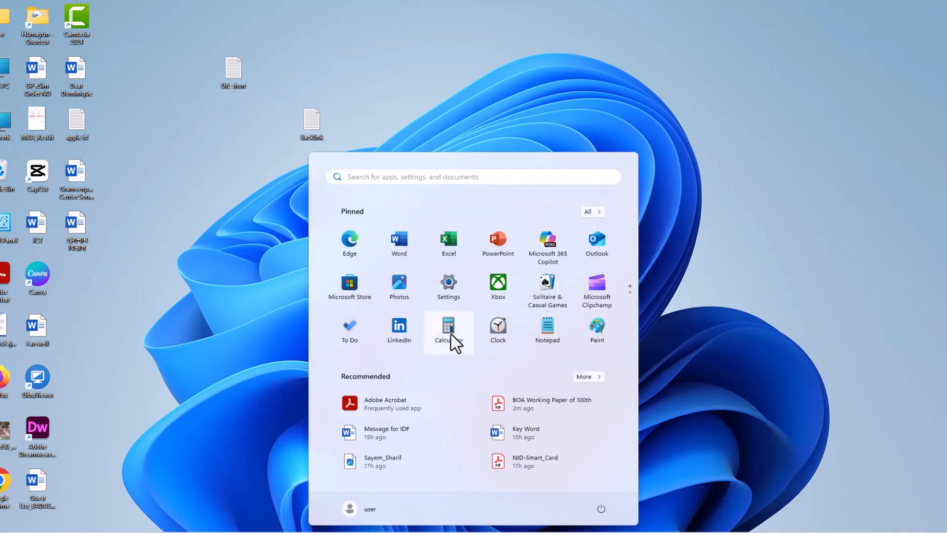
click(445, 290)
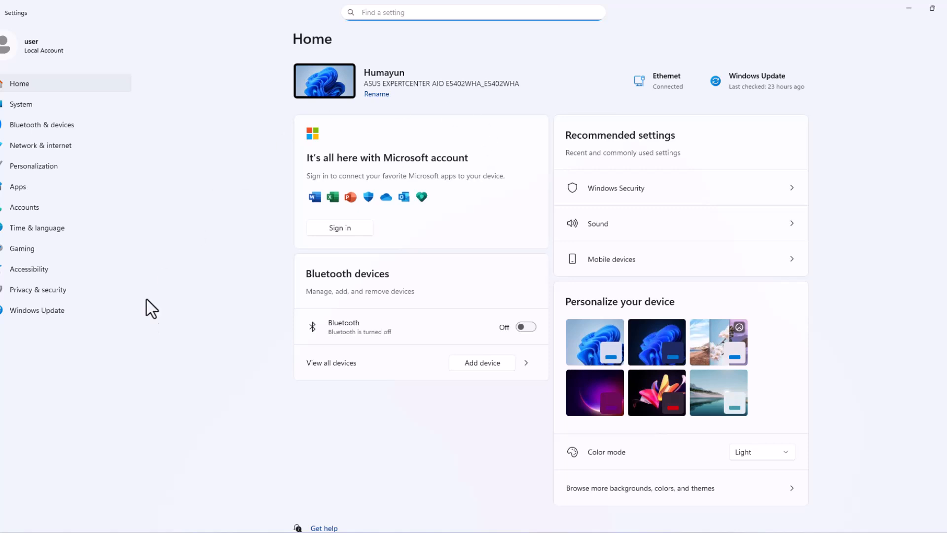
click(60, 295)
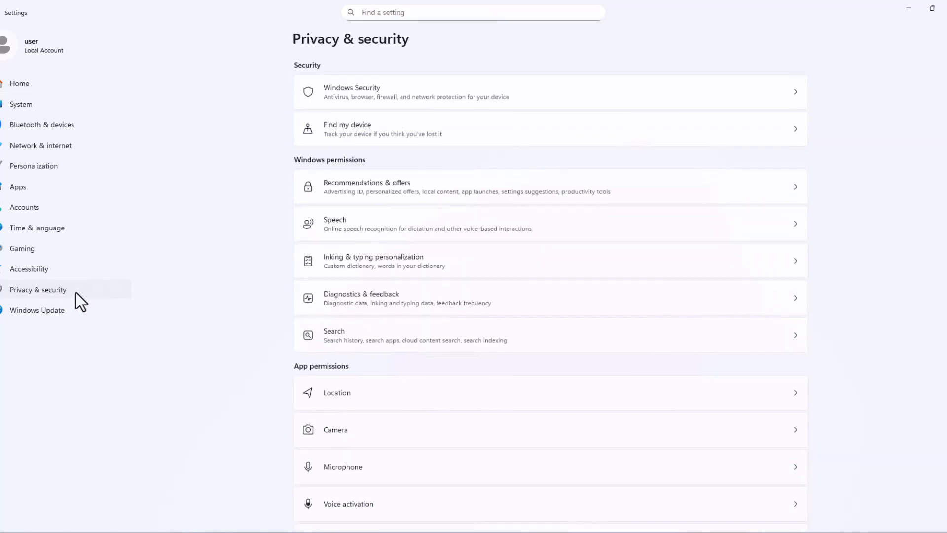
click(398, 97)
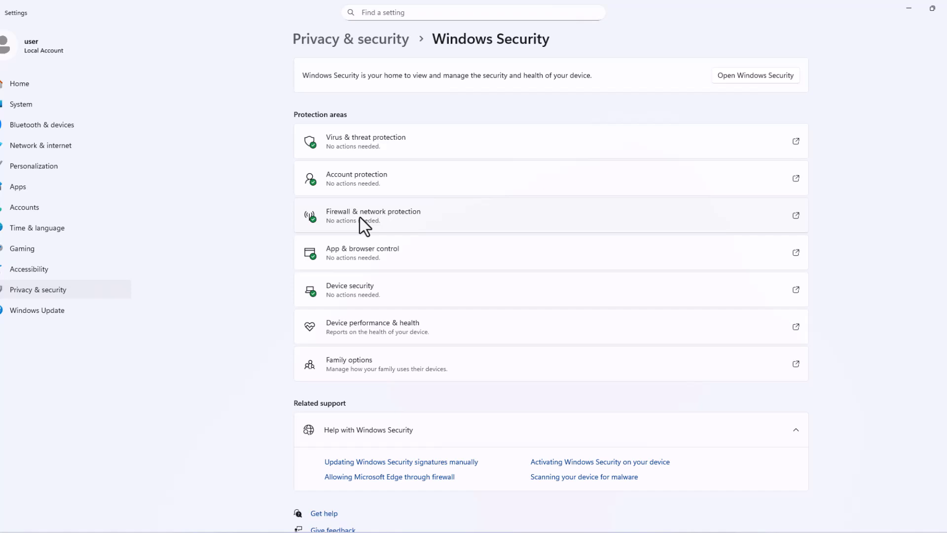
click(433, 215)
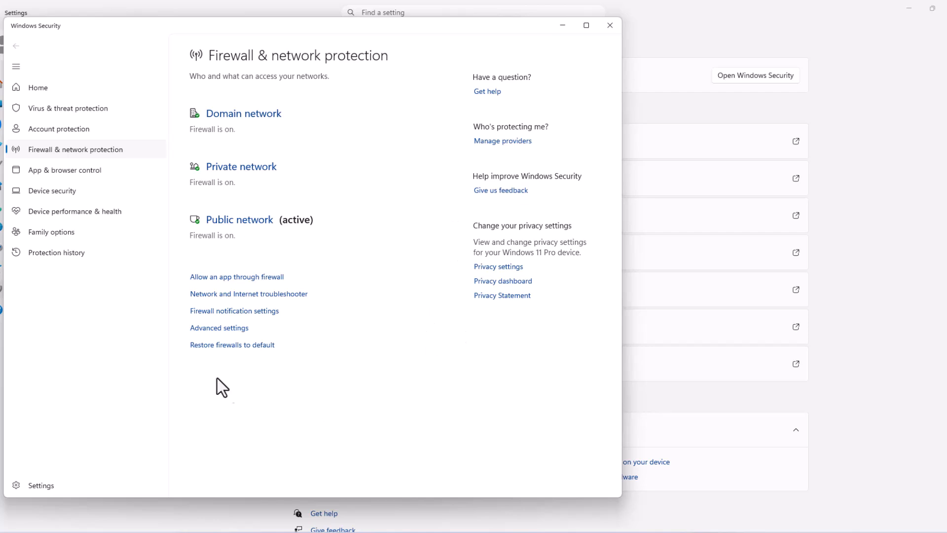
click(220, 329)
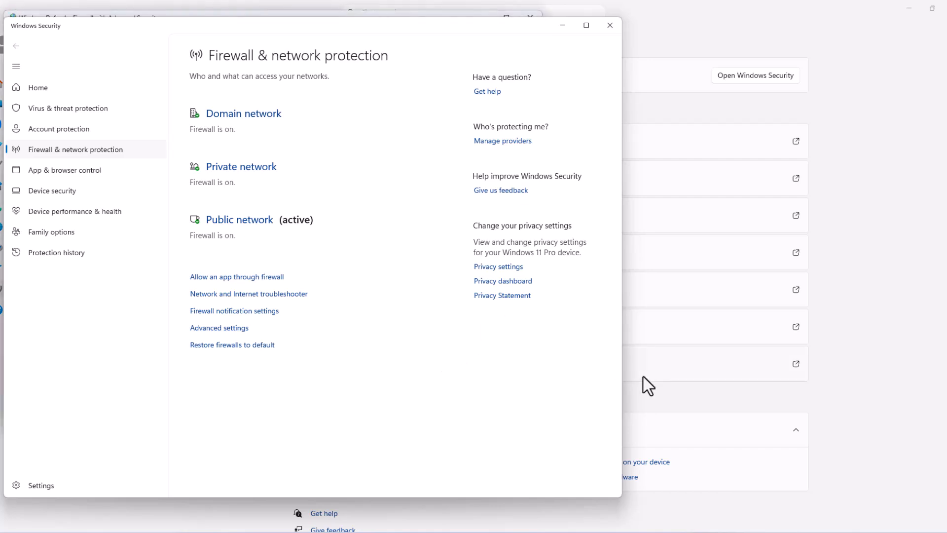
click(678, 531)
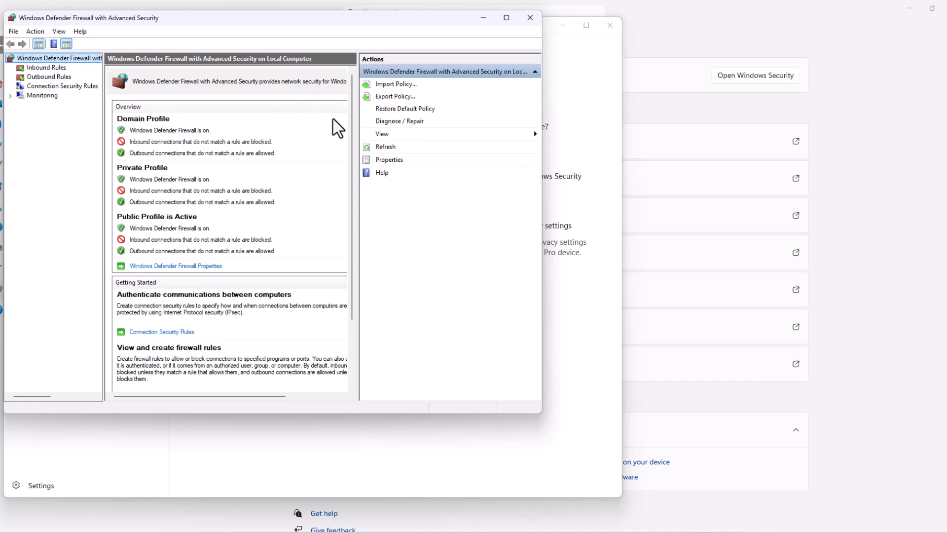
Start a new inbound firewall rule of the Program type and proceed to its program path.
click(50, 69)
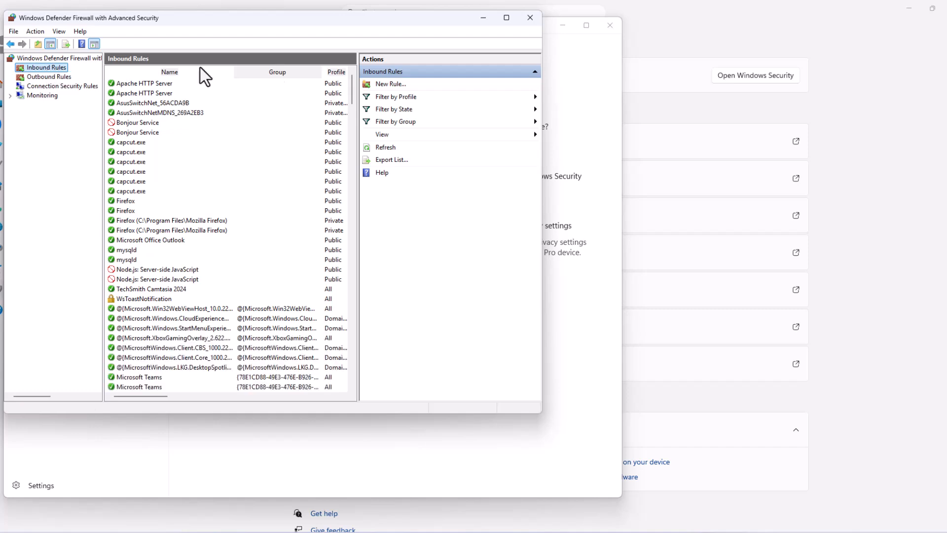
click(397, 84)
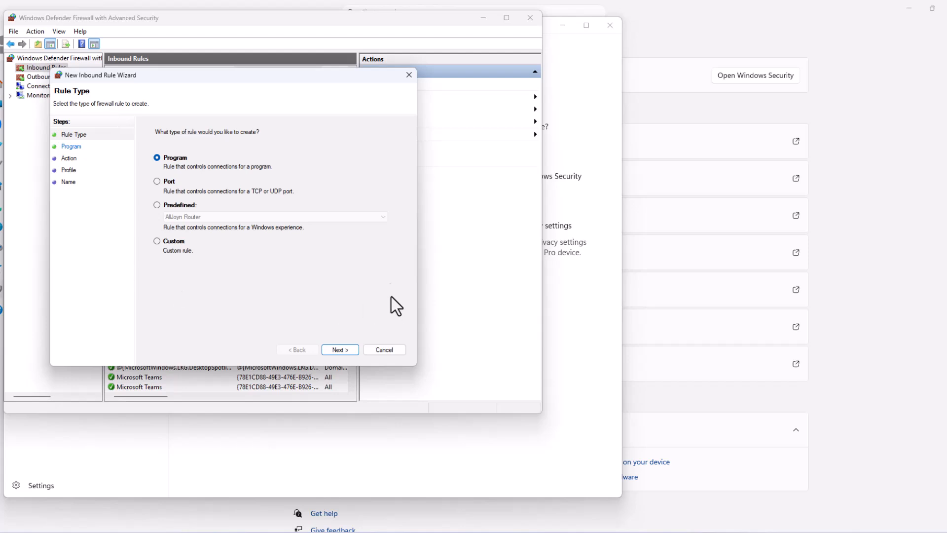
click(343, 350)
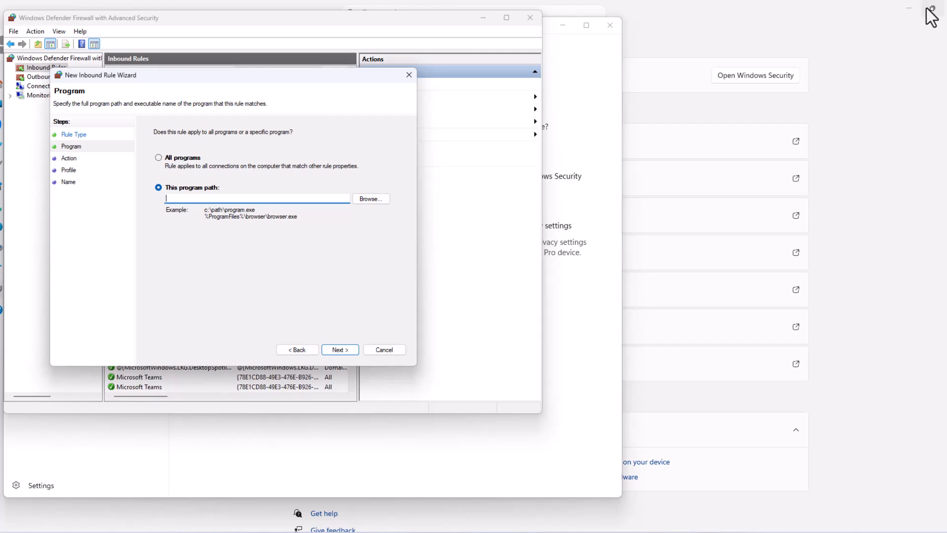
Clear the open windows off the desktop and copy the full target path from the Adobe Acrobat shortcut's properties.
click(908, 8)
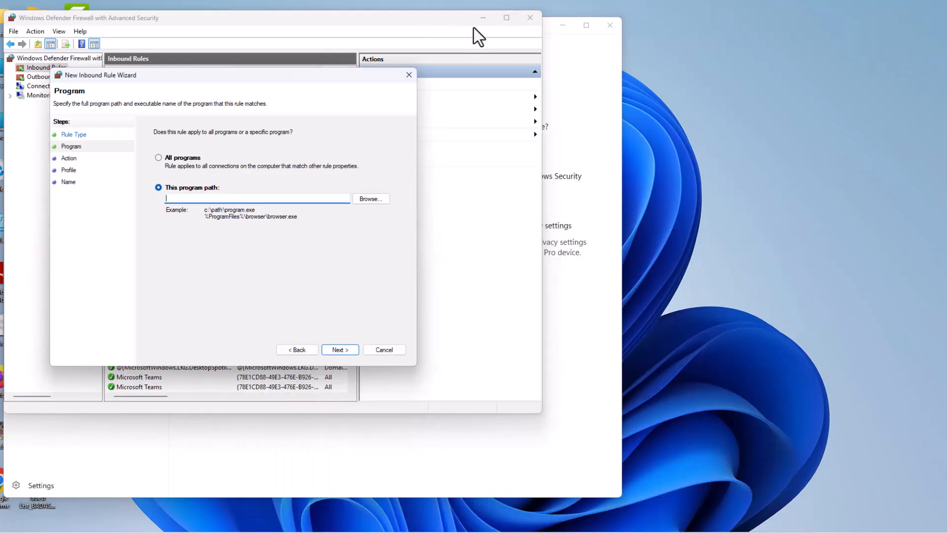
click(480, 21)
click(559, 27)
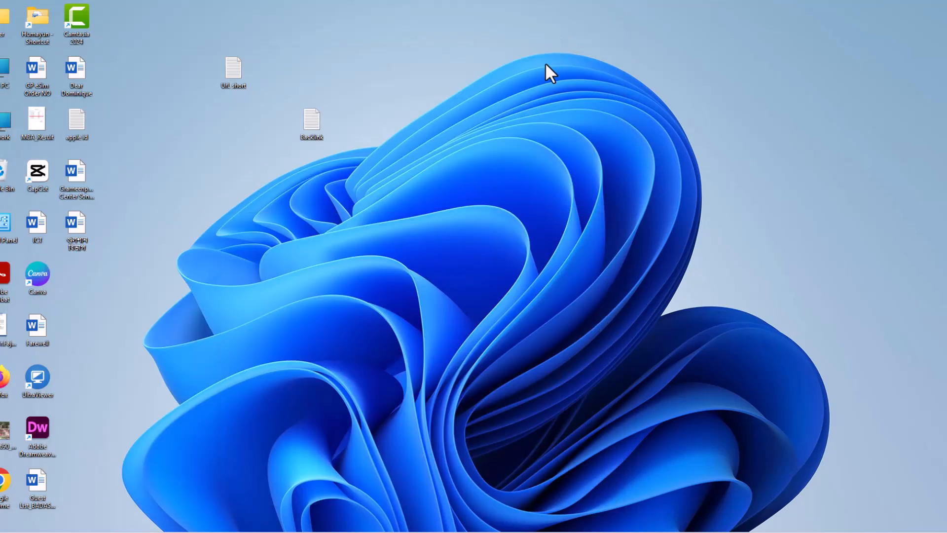
right_click(3, 275)
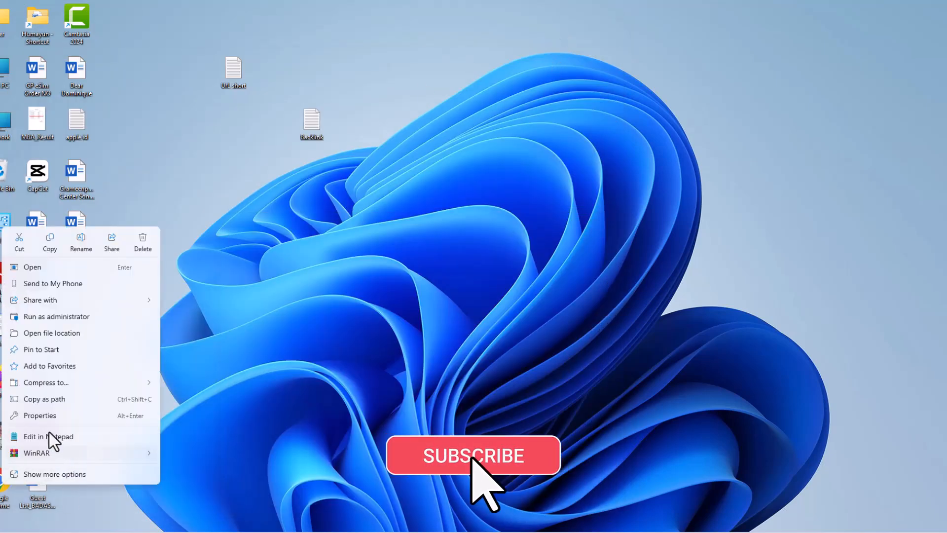
click(46, 416)
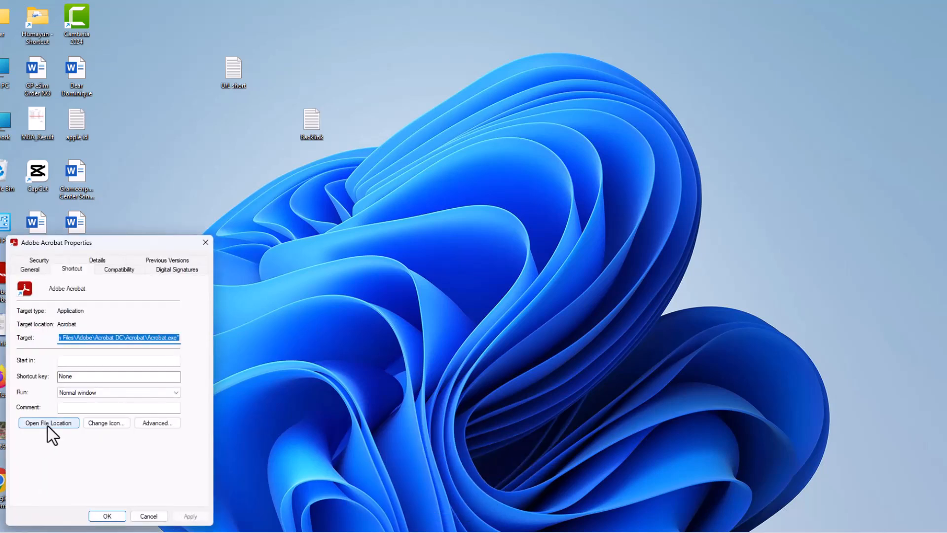
drag(70, 338, 35, 341)
click(65, 340)
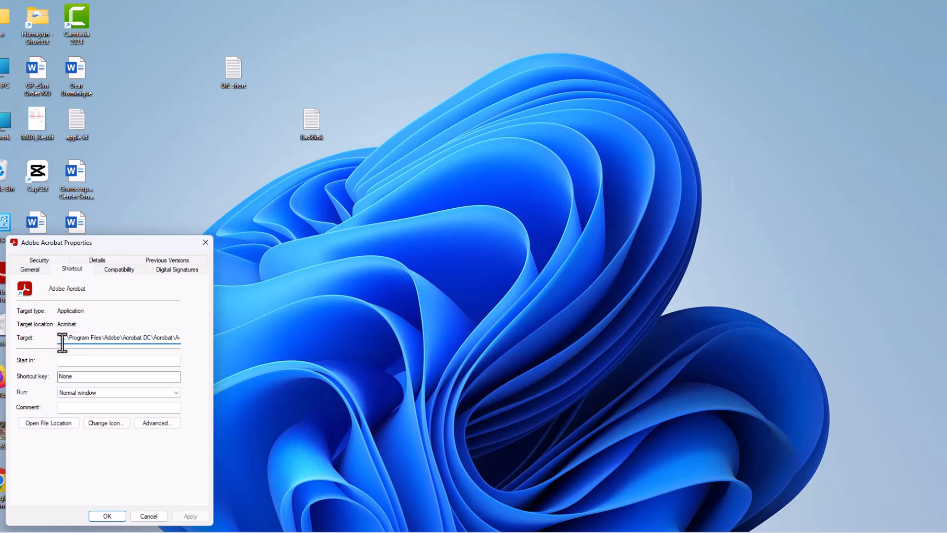
drag(58, 339, 265, 337)
key(ctrl+c)
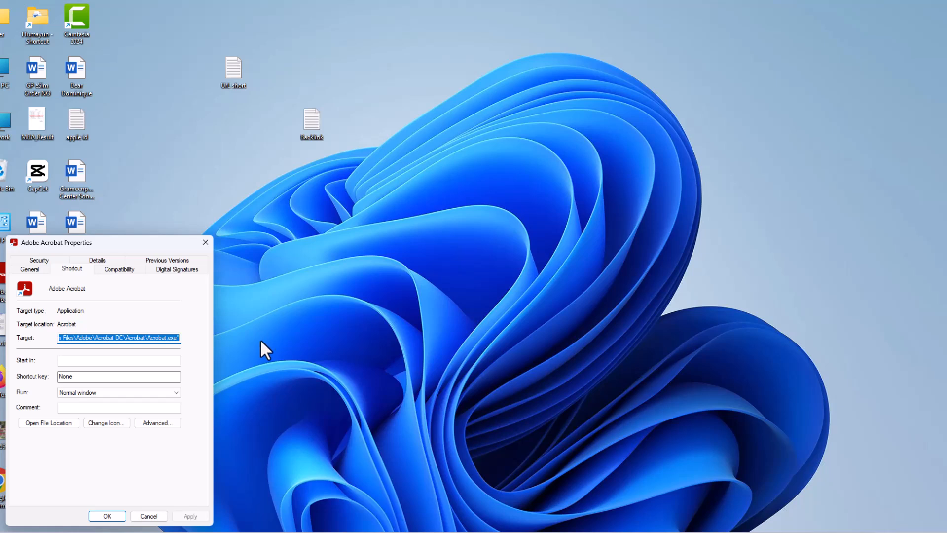
click(113, 518)
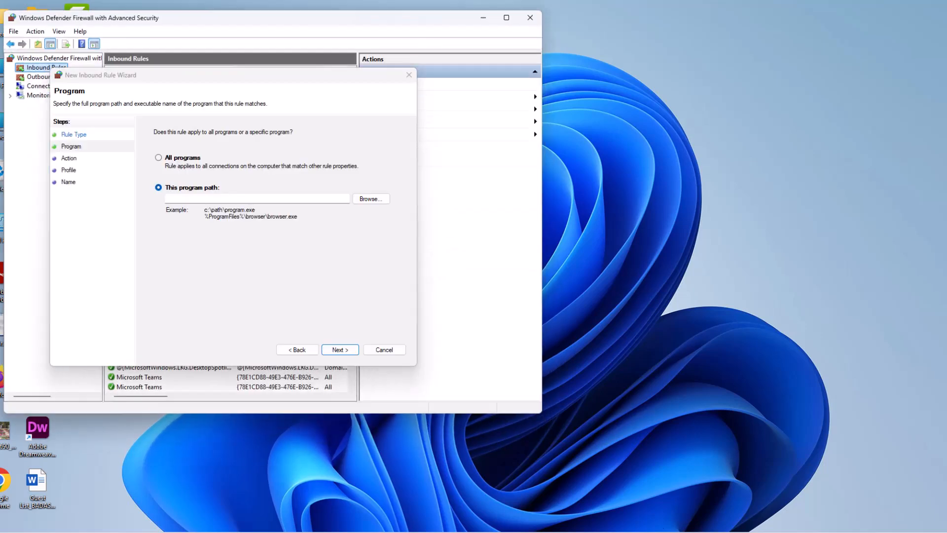
Set the inbound rule's program path to C:\Program Files\Adobe\Acrobat DC\Acrobat\Acrobat.exe without the surrounding quotation marks.
right_click(181, 198)
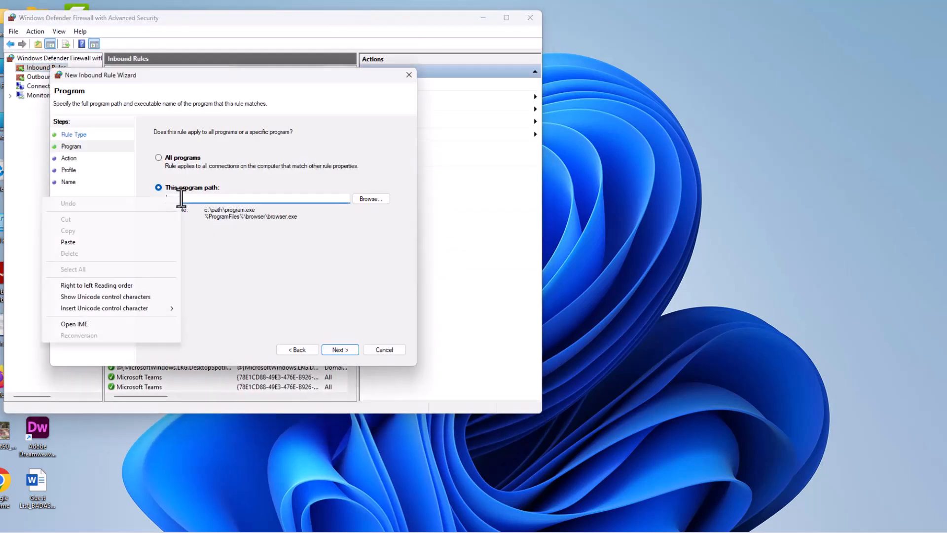
click(78, 241)
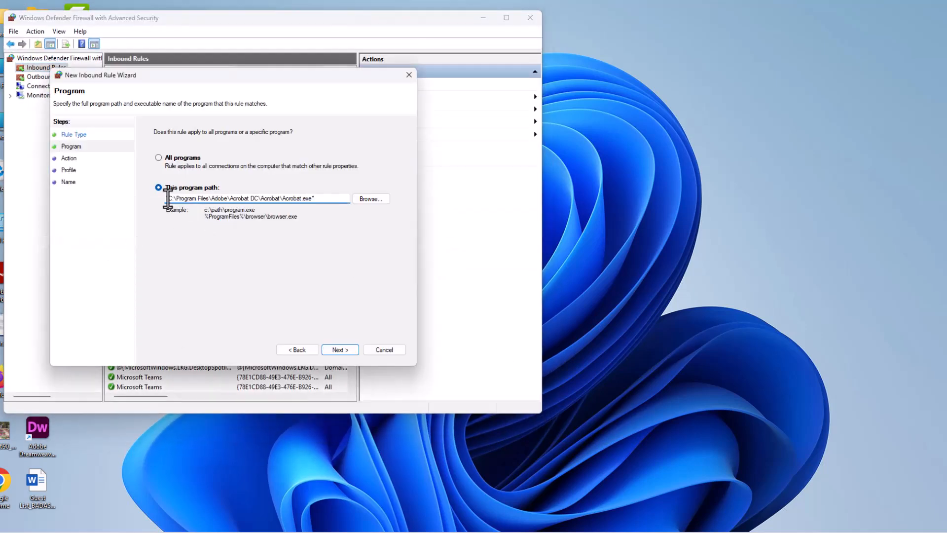
drag(168, 199, 161, 199)
key(Delete)
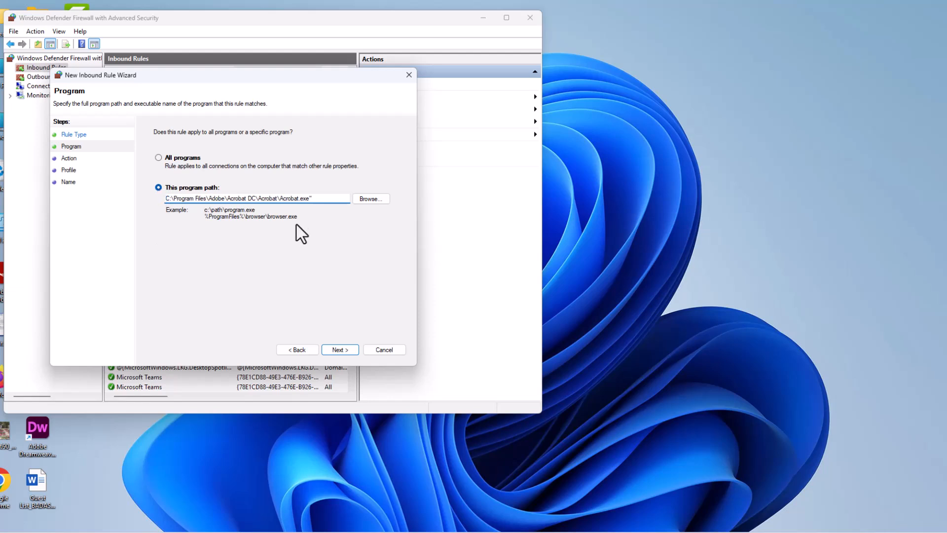
drag(309, 199, 317, 199)
key(Delete)
click(345, 348)
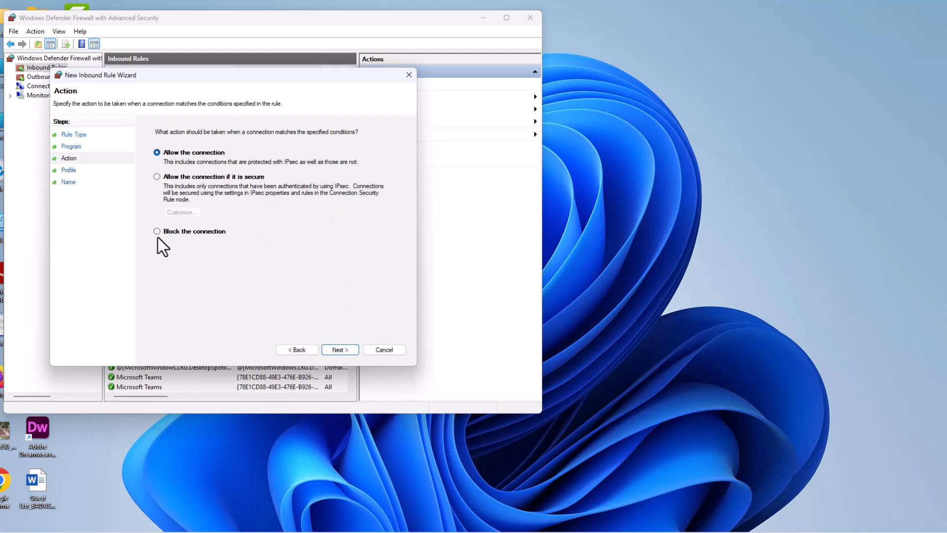
Make the inbound rule block the connection and apply it to the Domain, Private and Public profiles.
click(200, 232)
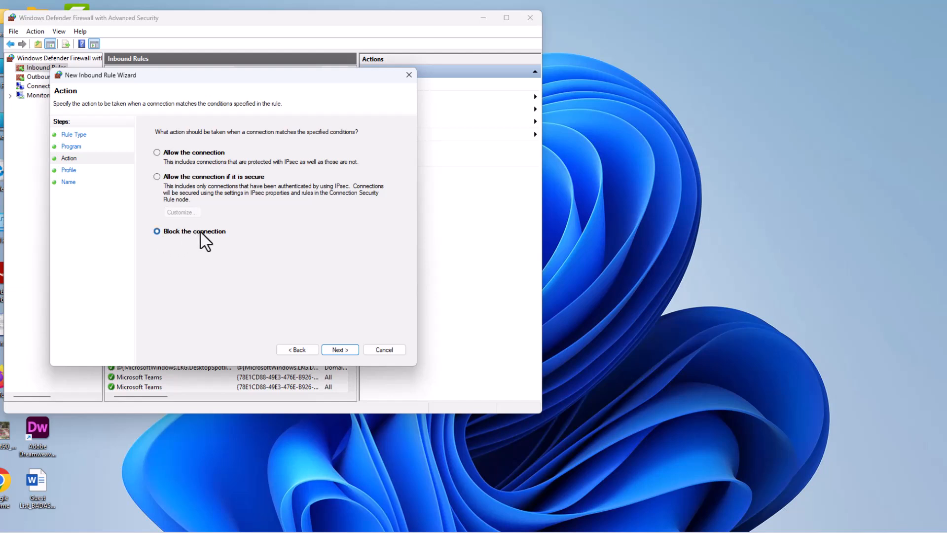
click(347, 348)
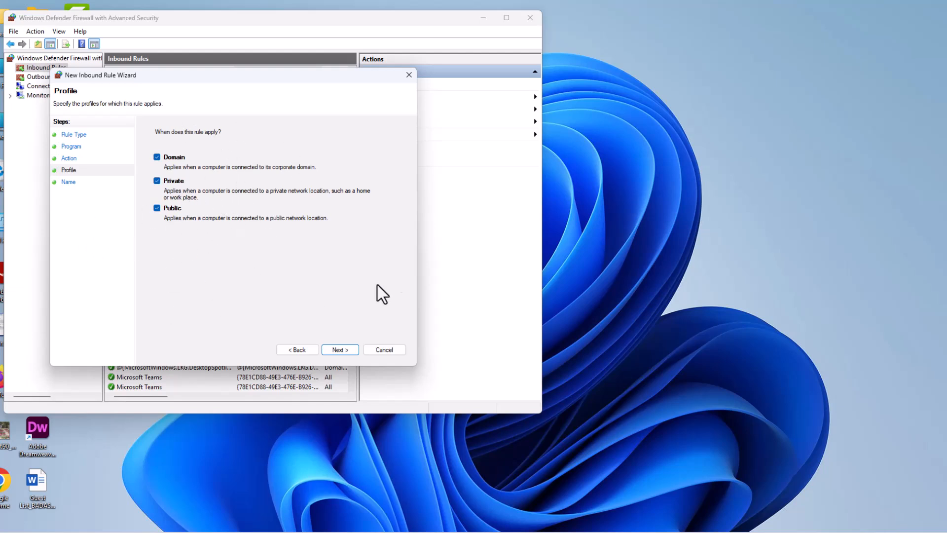
click(341, 351)
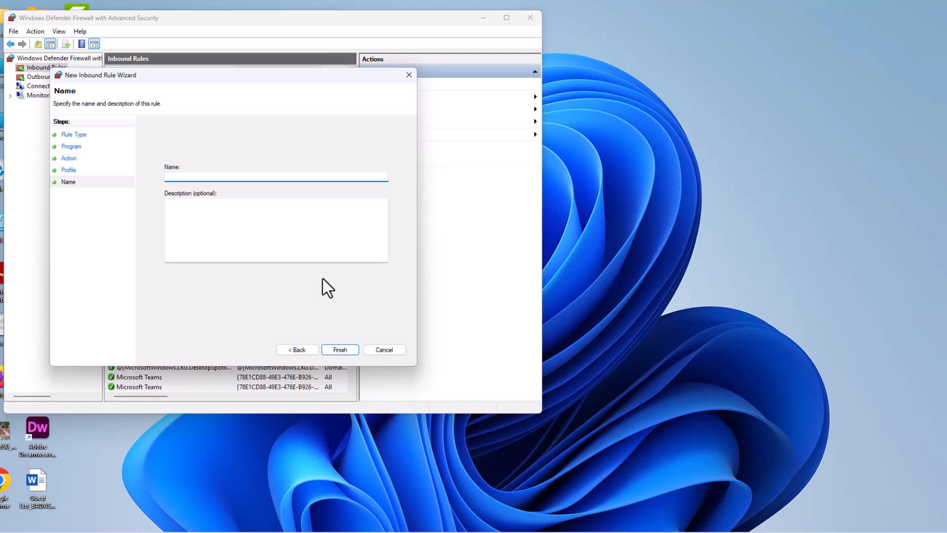
Name the inbound rule Adobe Acrobat, use the same text as its description, and finish creating the rule.
text(Adobe Acroat)
key(BackSpace)
text(bat)
click(228, 217)
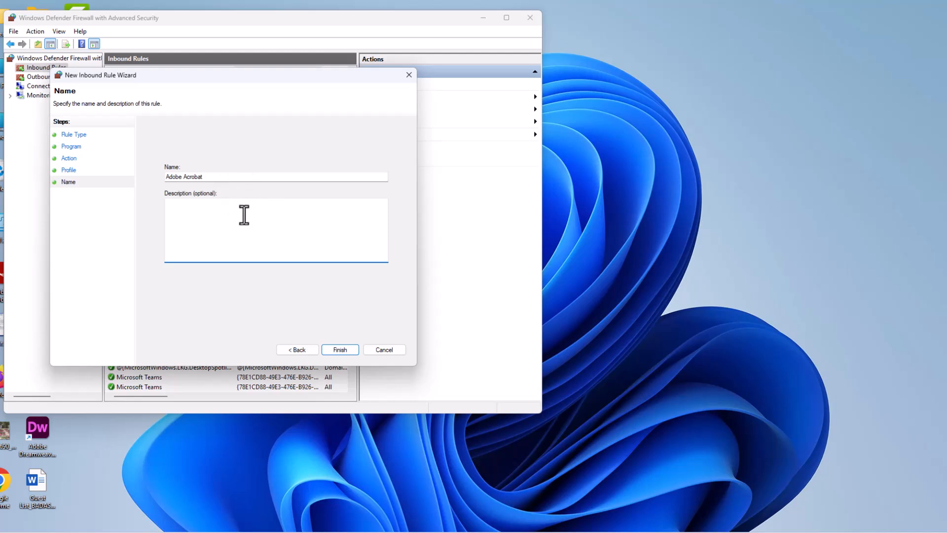
drag(218, 179, 149, 187)
key(ctrl+c)
click(195, 215)
key(ctrl+v)
click(340, 349)
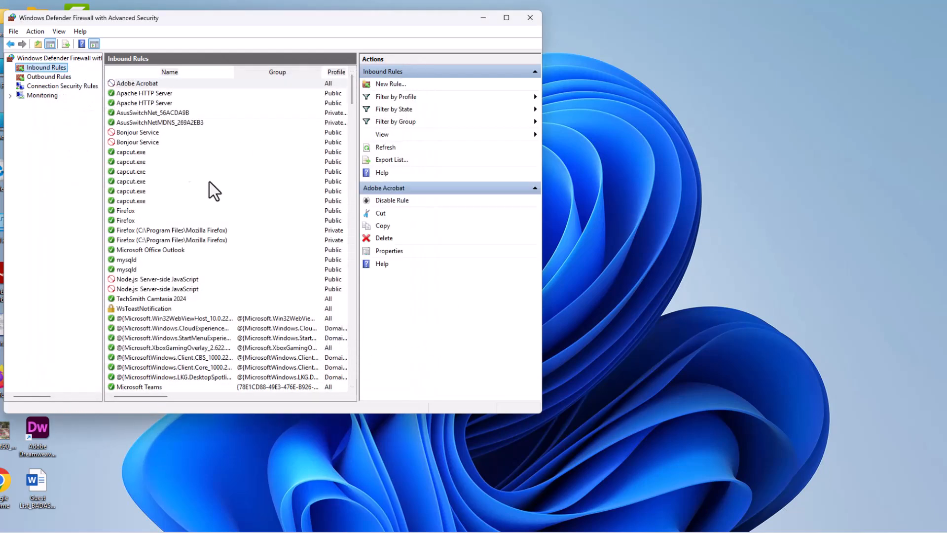
Start a new outbound firewall rule of the Program type and proceed to its program path.
click(54, 79)
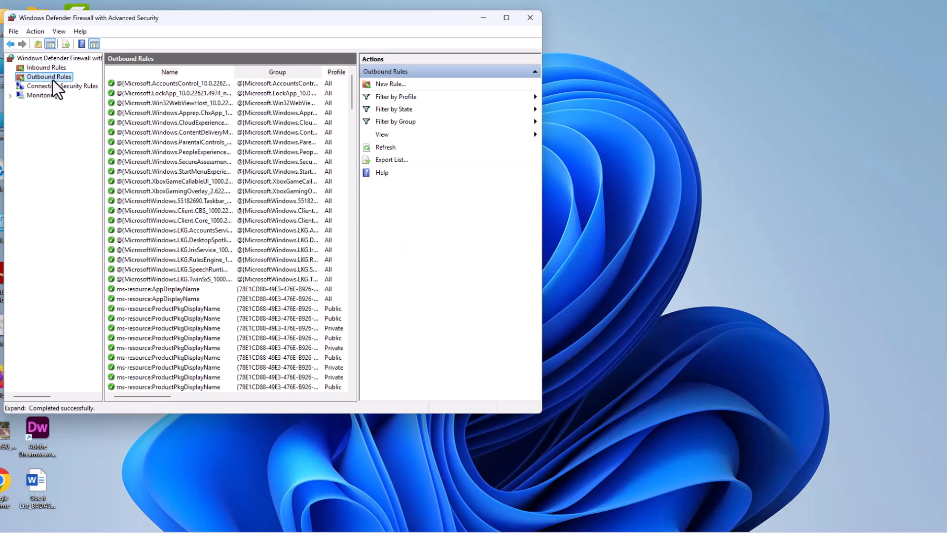
click(399, 84)
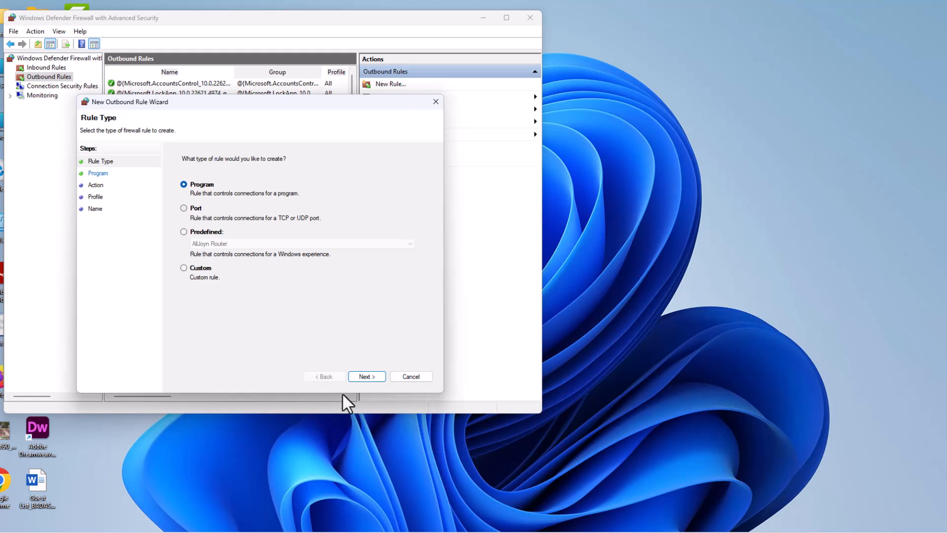
click(365, 376)
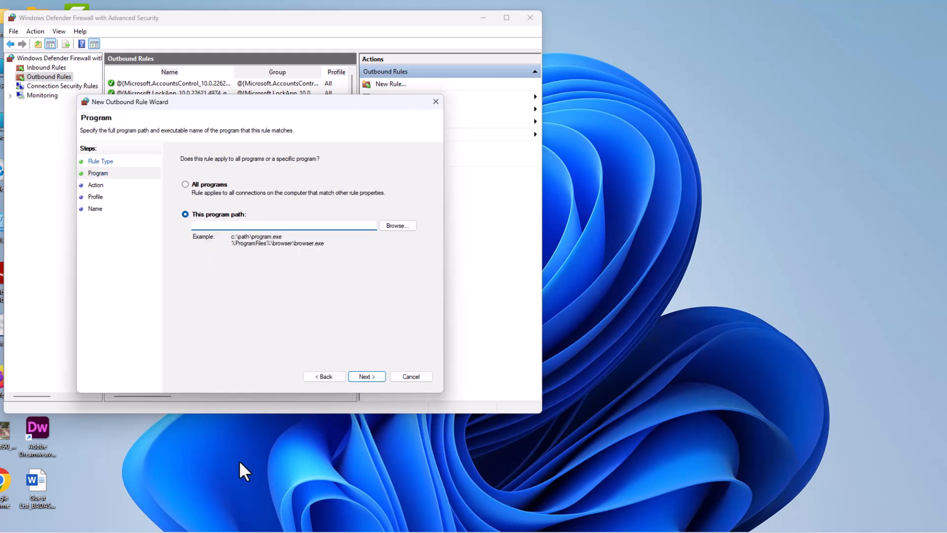
Copy the target path of Acrobat.exe from the Adobe Acrobat desktop shortcut's properties.
click(192, 459)
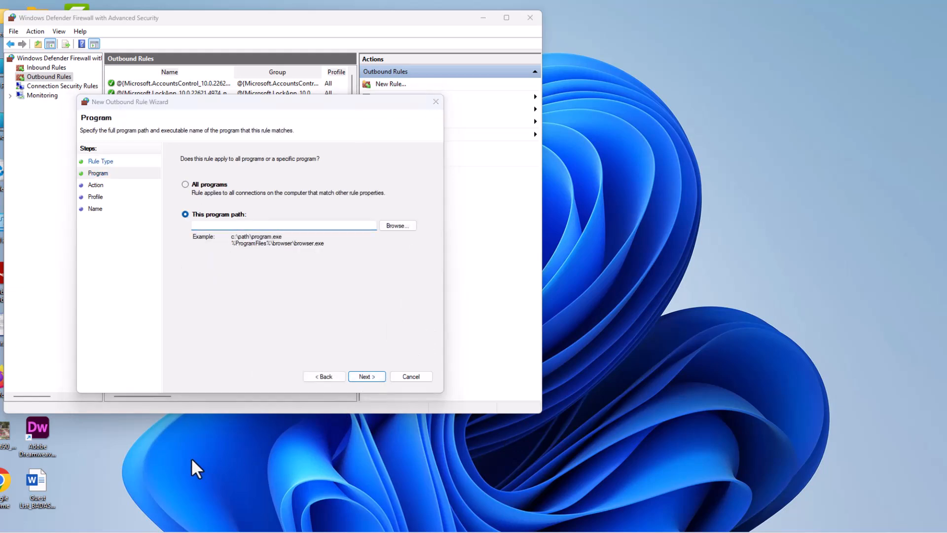
right_click(1, 284)
click(34, 416)
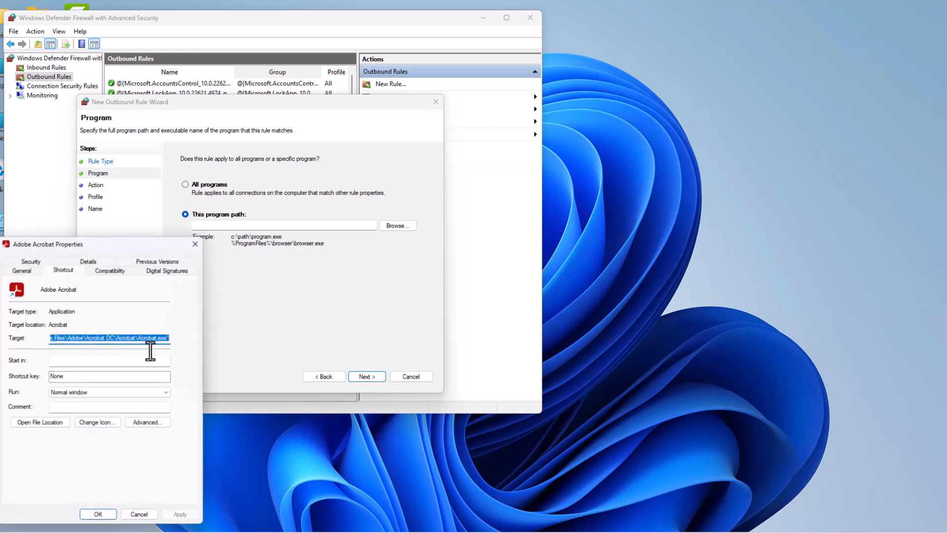
click(59, 339)
drag(65, 339, 240, 338)
key(ctrl+c)
click(57, 337)
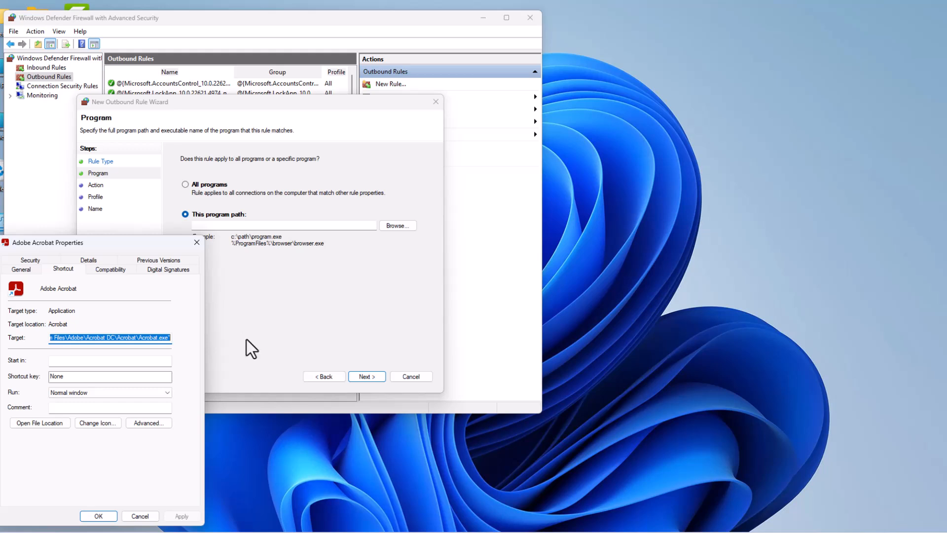
Set the outbound rule's program path to C:\Program Files\Adobe\Acrobat DC\Acrobat\Acrobat.exe without quotation marks and proceed to the rule's action.
click(256, 224)
key(ctrl+v)
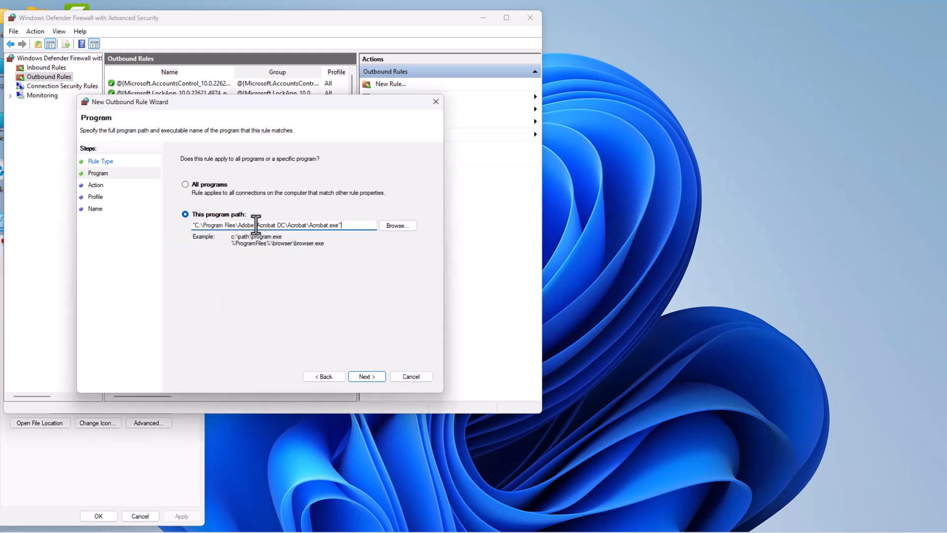
click(196, 225)
key(BackSpace)
drag(334, 225, 354, 226)
click(371, 378)
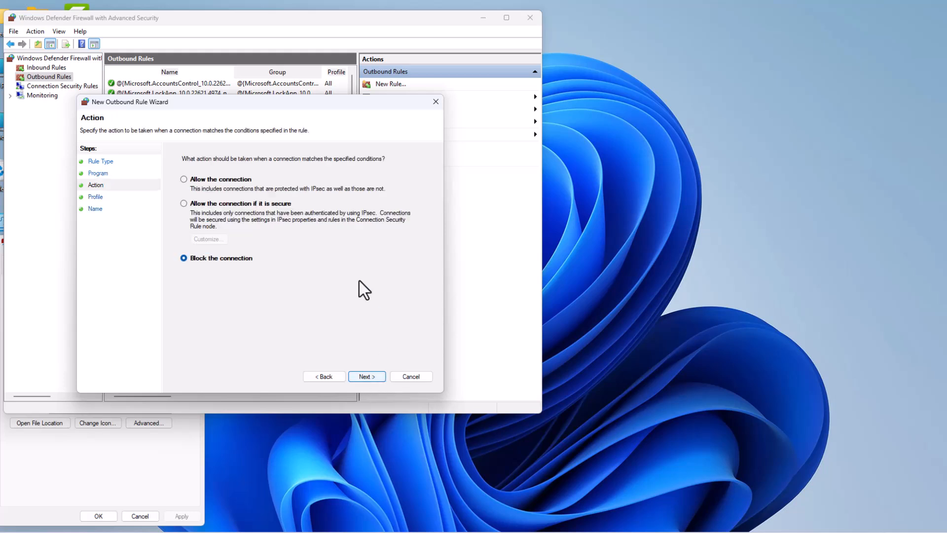
Make the outbound rule block the connection and apply it to the Domain, Private and Public profiles.
click(369, 377)
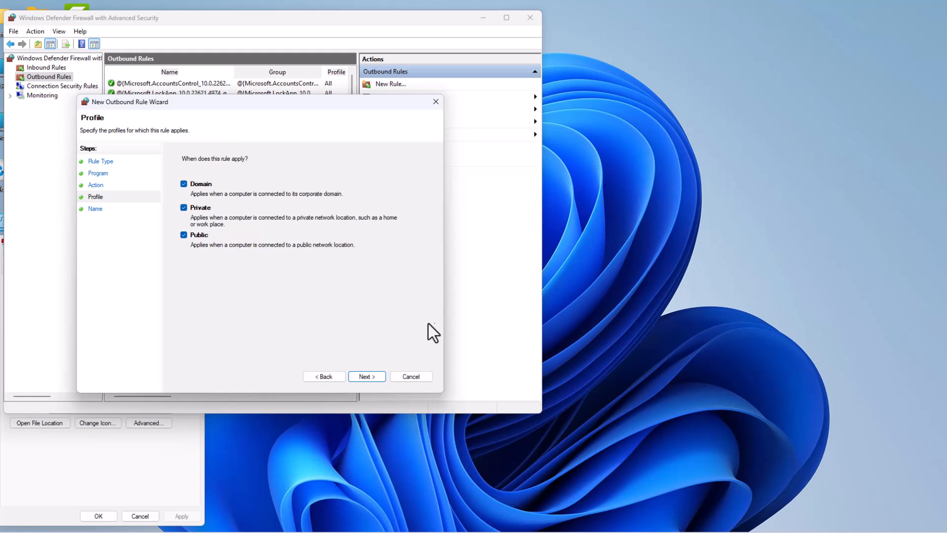
click(371, 377)
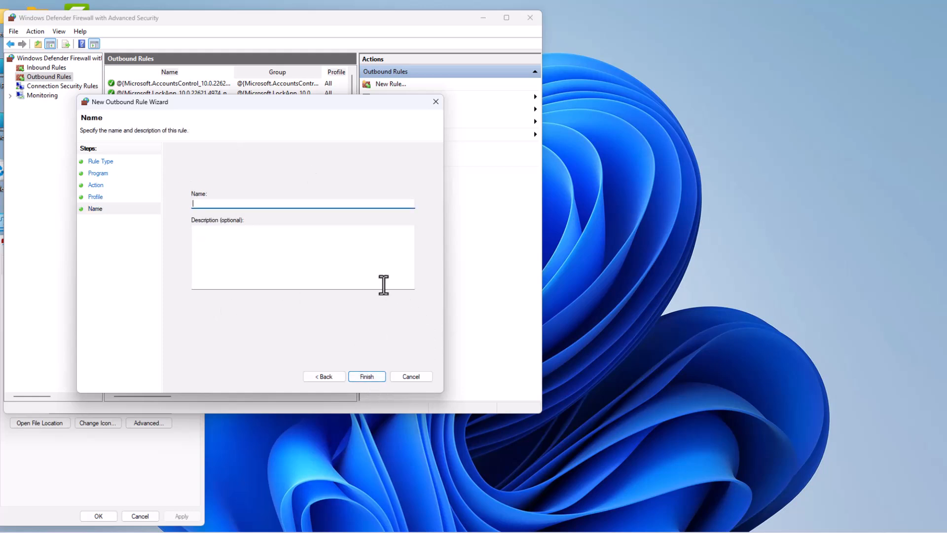
Name the outbound rule Adobe Acrobat, use the same text as its description, and finish creating the rule.
text(Adobe Acrobat)
drag(236, 205, 165, 229)
key(ctrl+c)
click(209, 239)
key(ctrl+v)
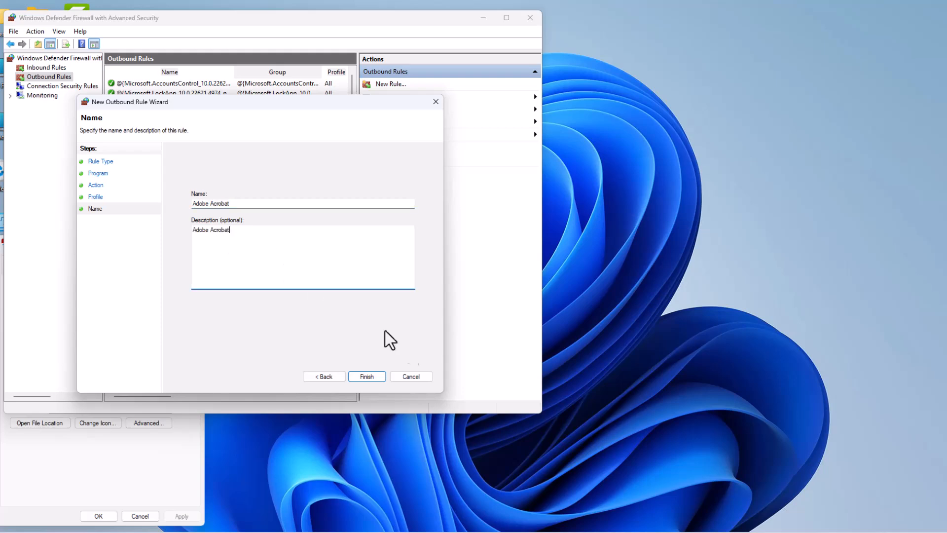
click(371, 377)
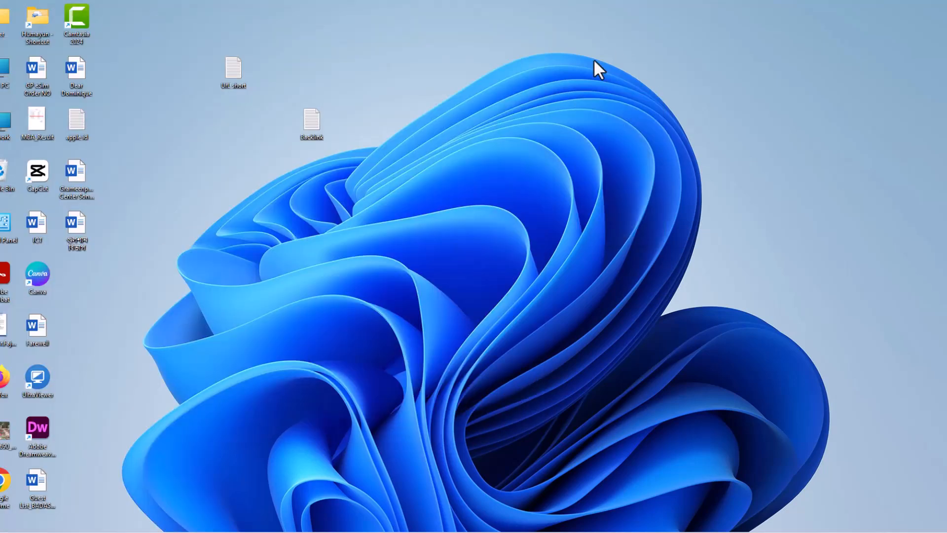
Launch Adobe Acrobat from the desktop and open the recent file BCC Circular 1354 to check that the program works.
double_click(5, 274)
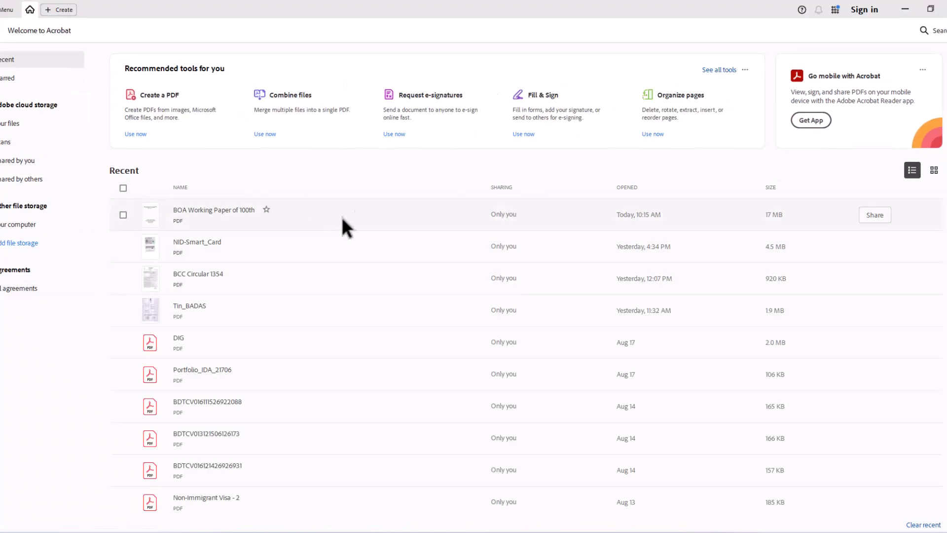
double_click(216, 282)
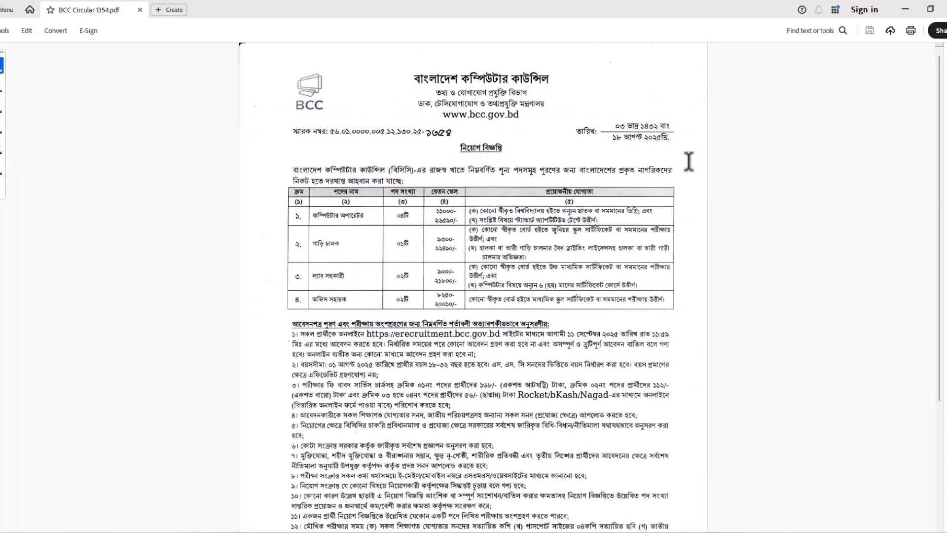
scroll(658, 222, down, 4)
scroll(658, 221, up, 4)
mouse_move(679, 532)
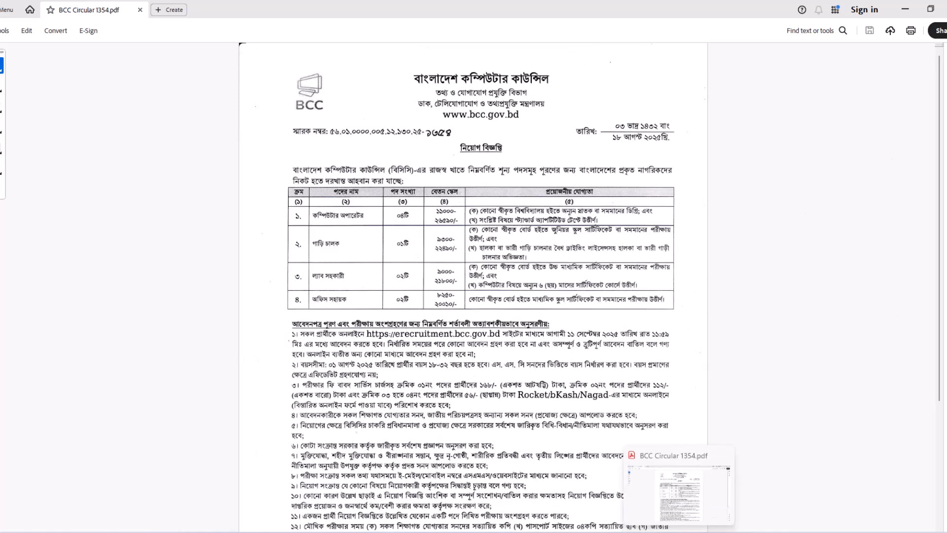